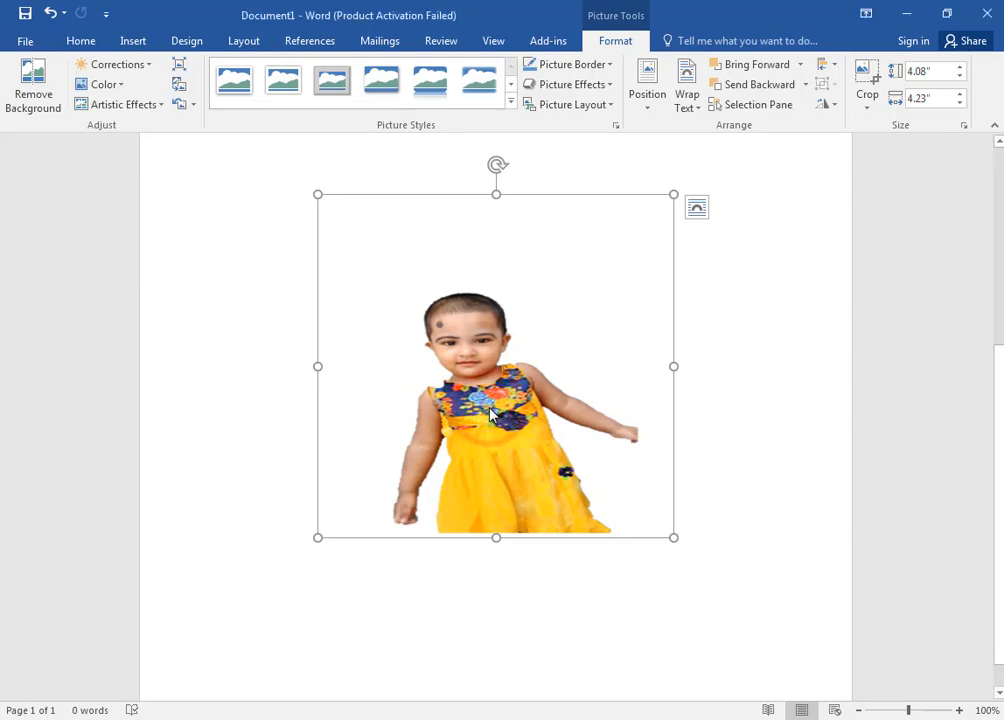
# Step: Delete the cut-out picture from the page and insert the desktop image dfadsaf into the document
pyautogui.press('Delete')
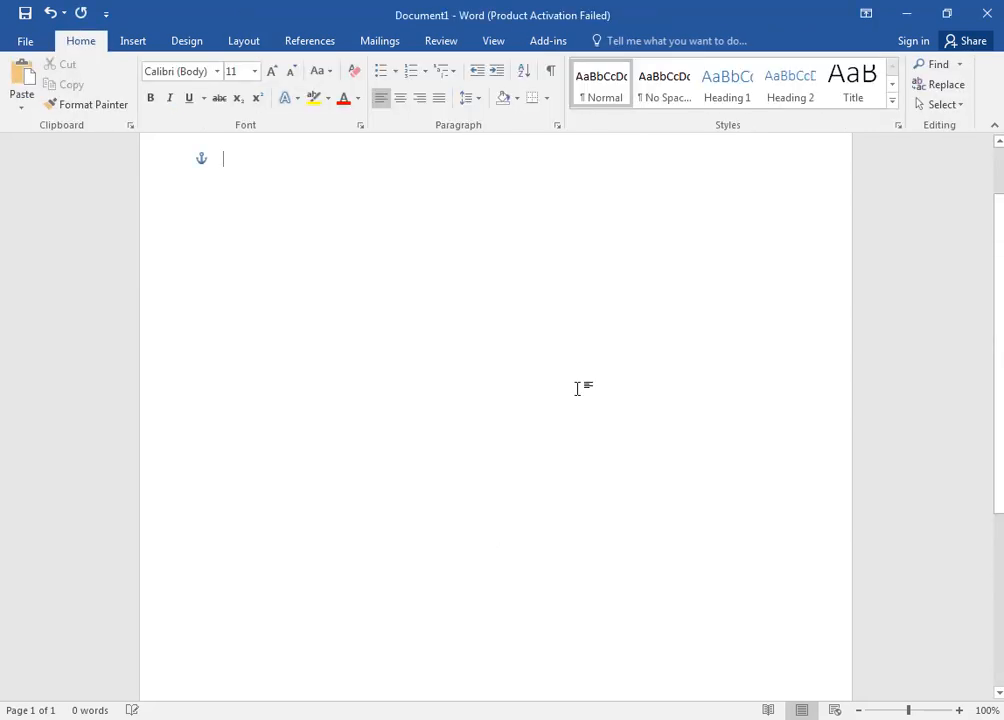
pyautogui.click(906, 14)
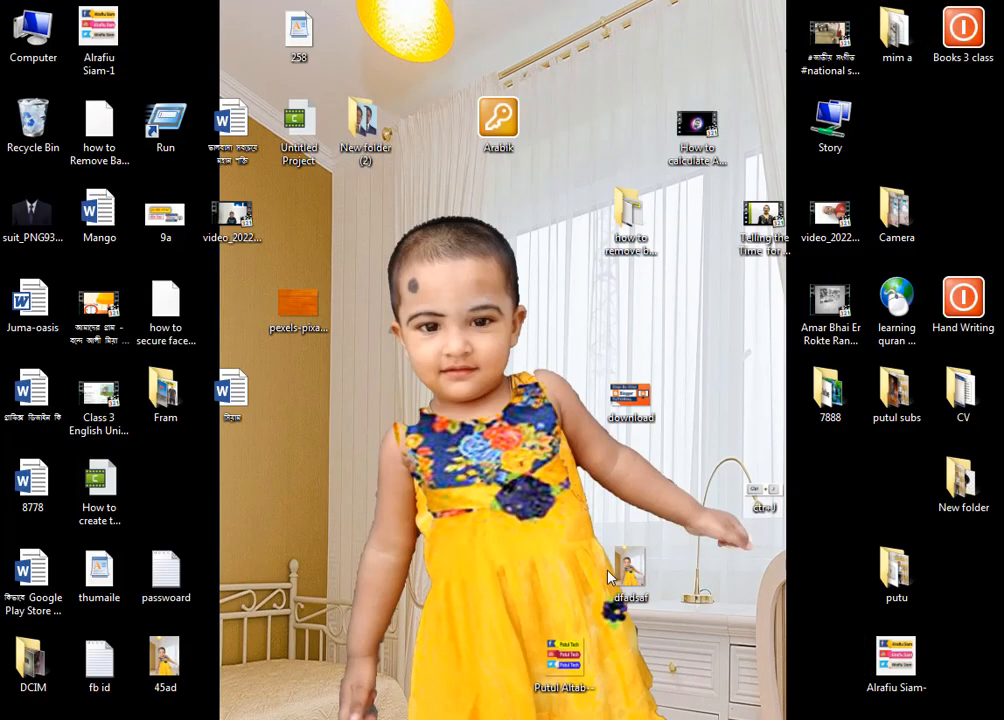
pyautogui.moveTo(620, 571); pyautogui.dragTo(463, 411)
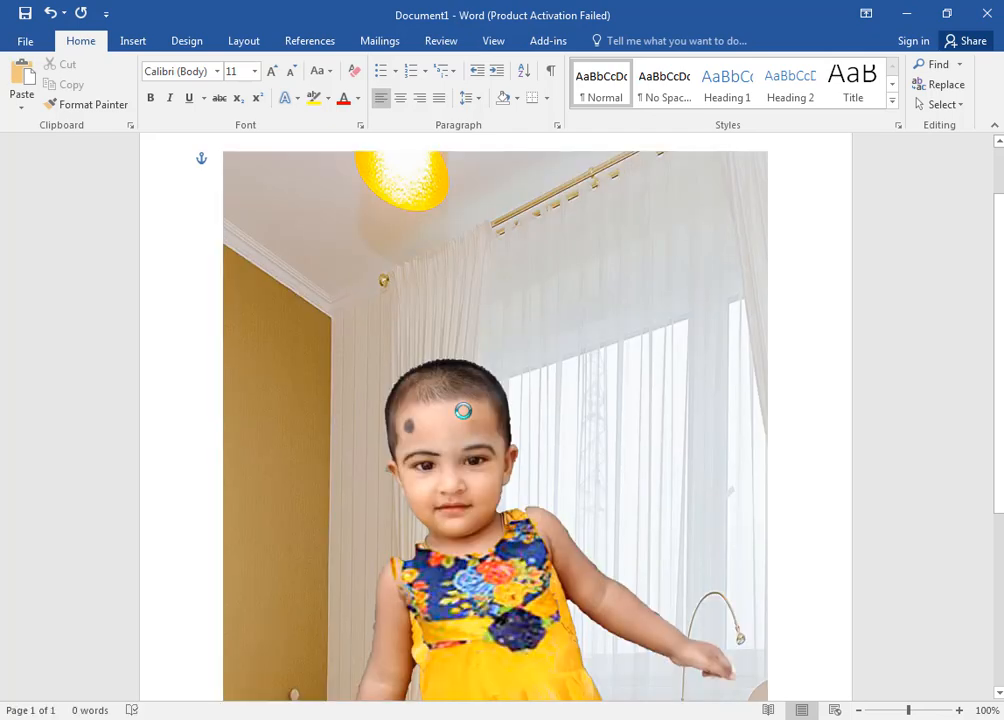
pyautogui.scroll(-4, 590, 346)
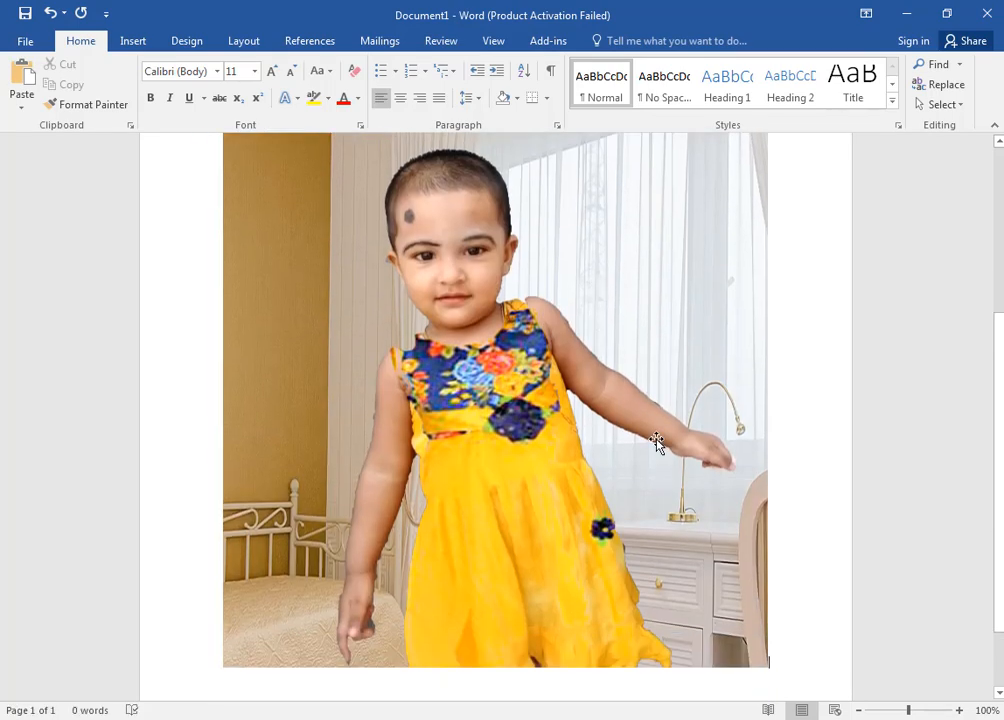
pyautogui.scroll(4, 657, 442)
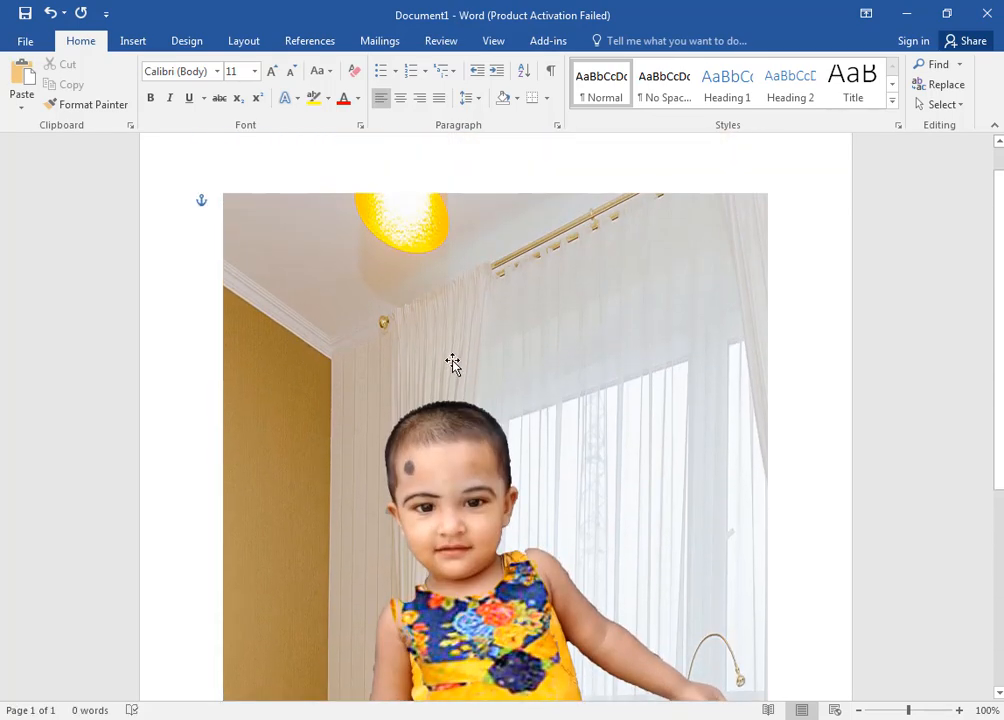
# Step: Set the text wrapping of the inserted picture of the child to Square
pyautogui.rightClick(465, 344)
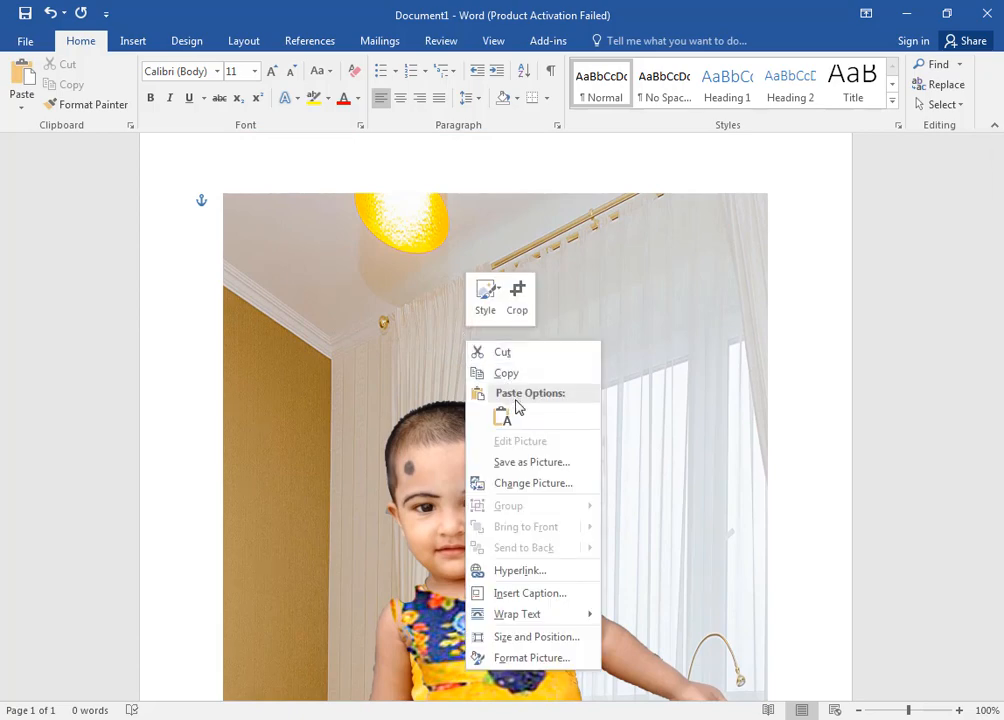
pyautogui.moveTo(535, 616)
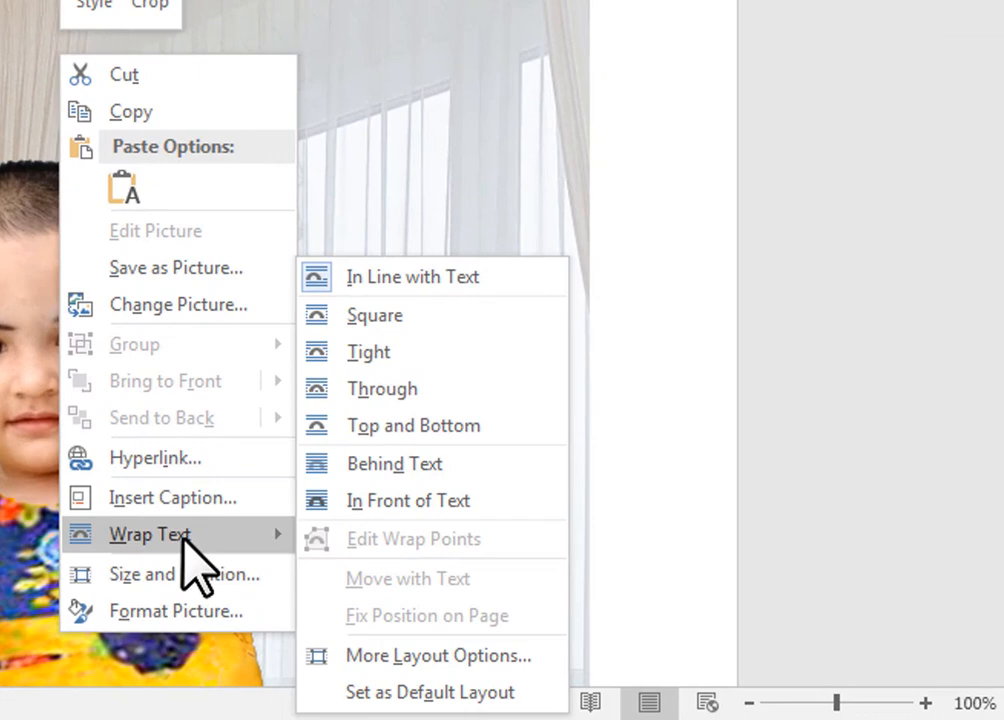
pyautogui.click(388, 318)
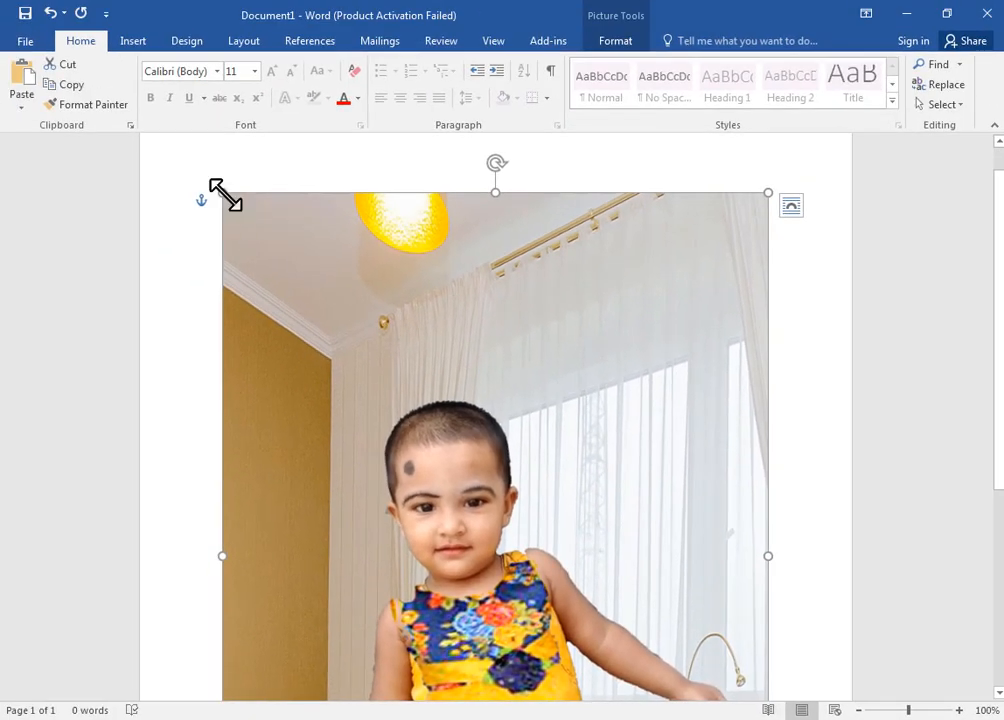
# Step: Shrink the child's picture to about 5.05" high by 4.83" wide and reposition it near the middle of the page
pyautogui.moveTo(222, 192); pyautogui.dragTo(449, 513)
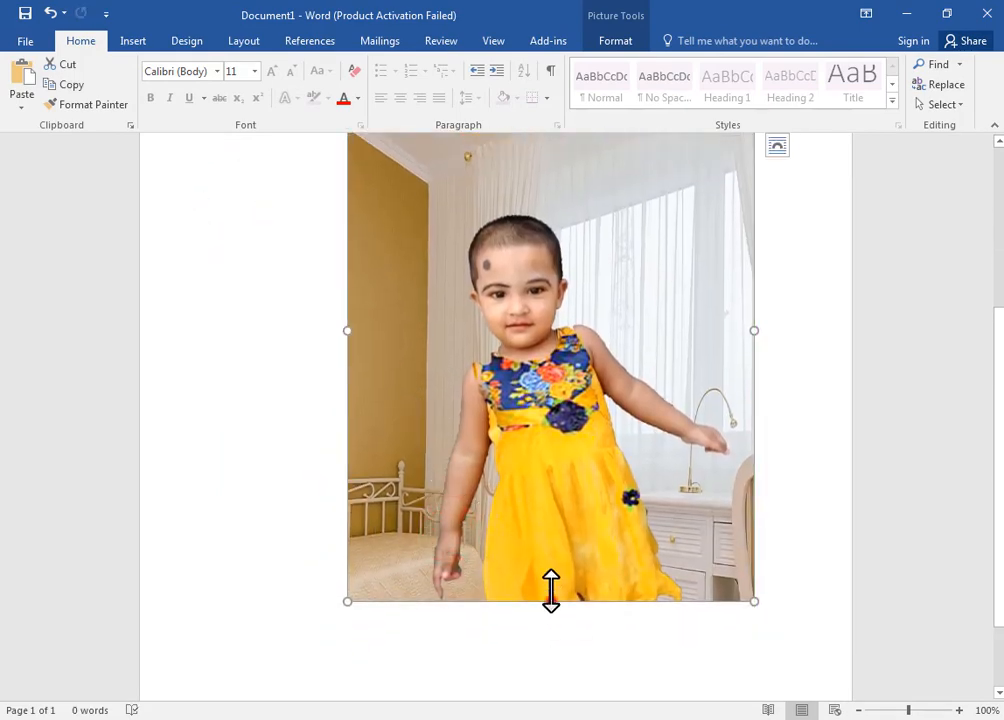
pyautogui.moveTo(551, 598); pyautogui.dragTo(569, 477)
pyautogui.moveTo(597, 358); pyautogui.dragTo(511, 489)
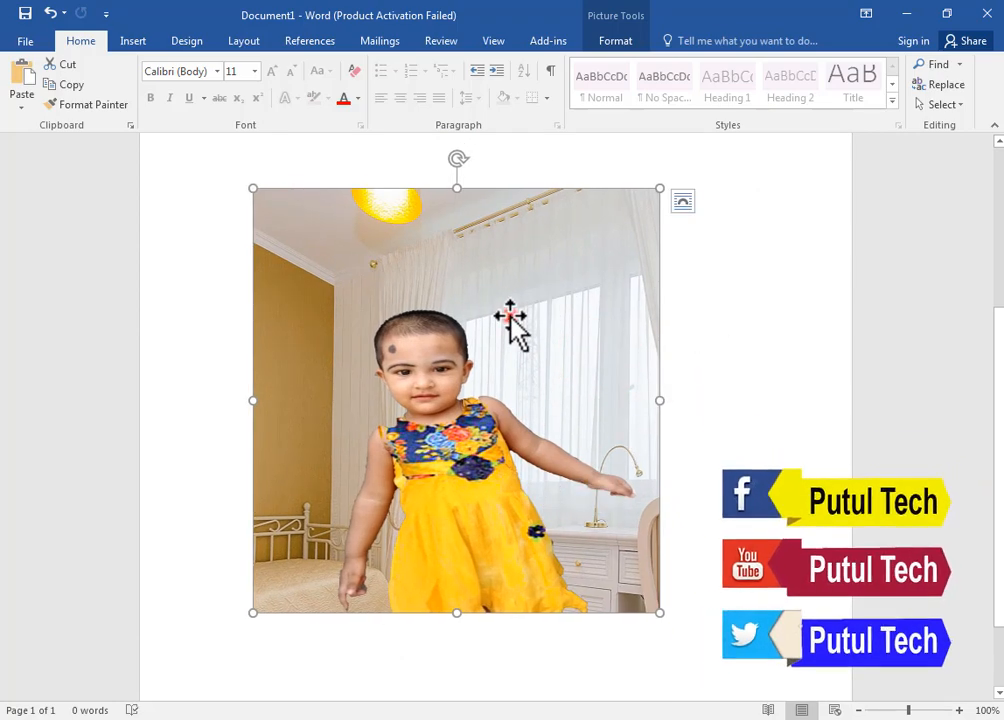
# Step: Remove the background of the child's picture, extending the selection area to cover the whole hand and dress, and keep the changes
pyautogui.doubleClick(510, 318)
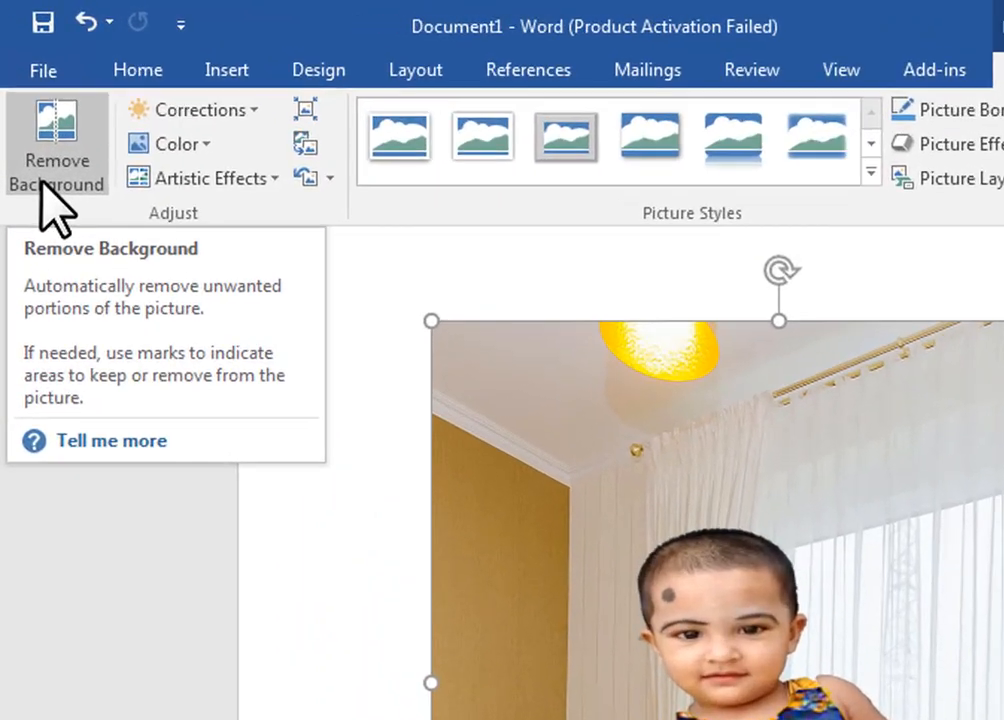
pyautogui.click(40, 183)
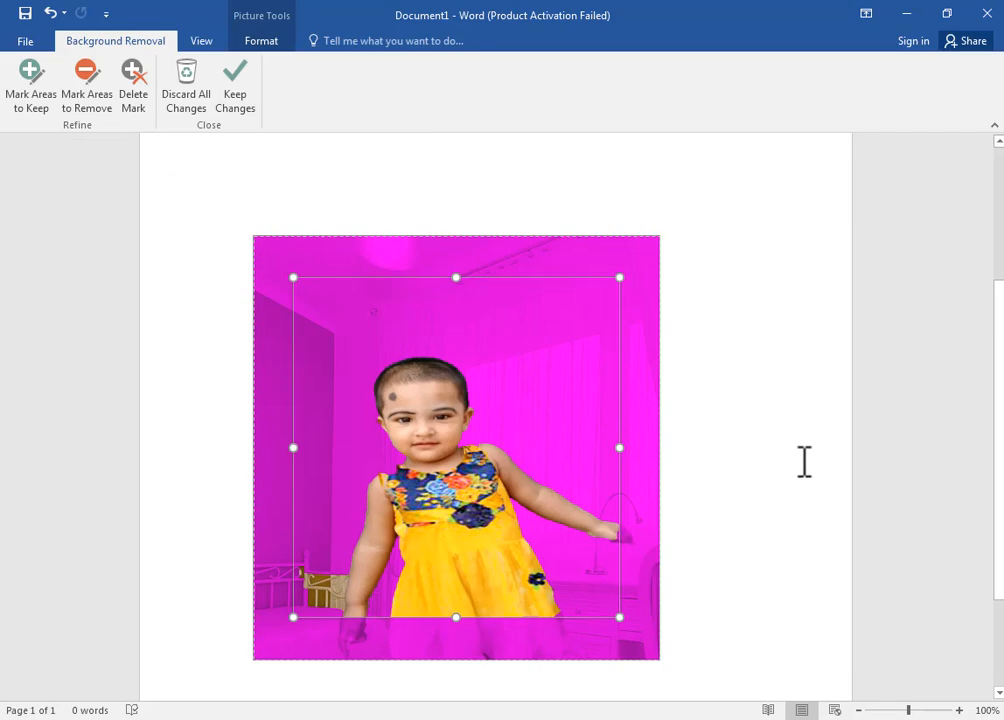
pyautogui.scroll(-2, 804, 461)
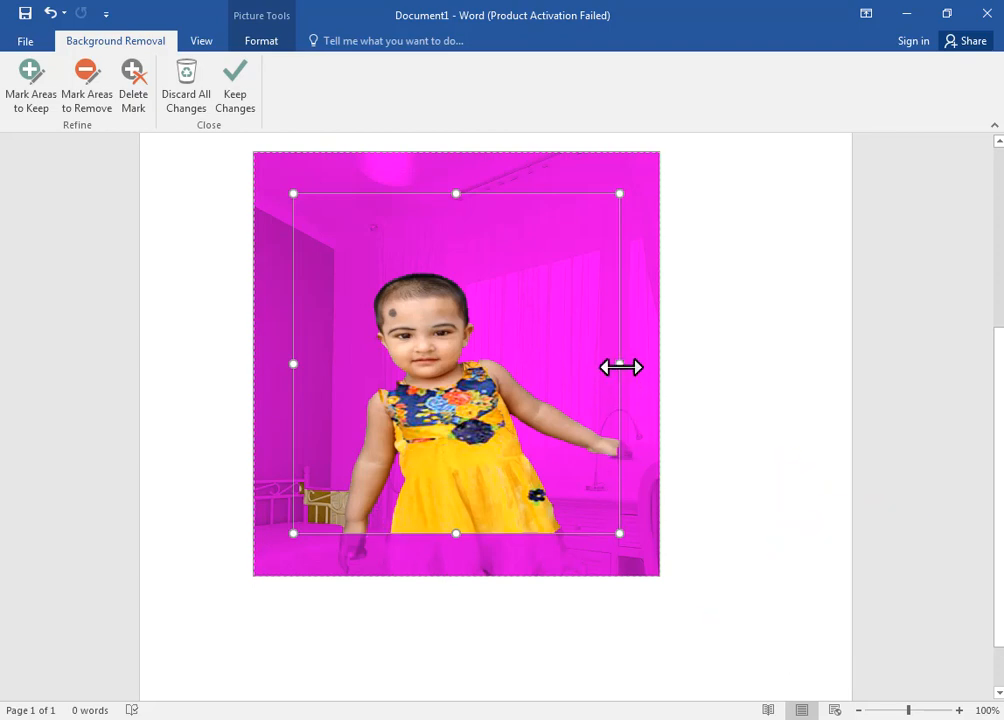
pyautogui.moveTo(620, 365); pyautogui.dragTo(645, 366)
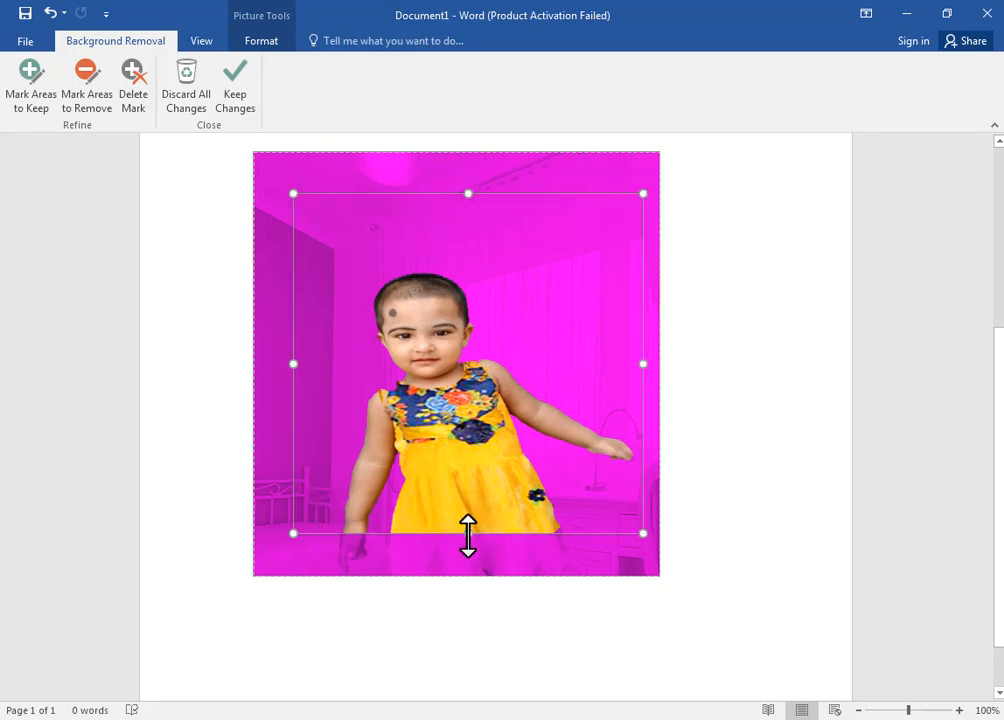
pyautogui.moveTo(468, 535); pyautogui.dragTo(470, 573)
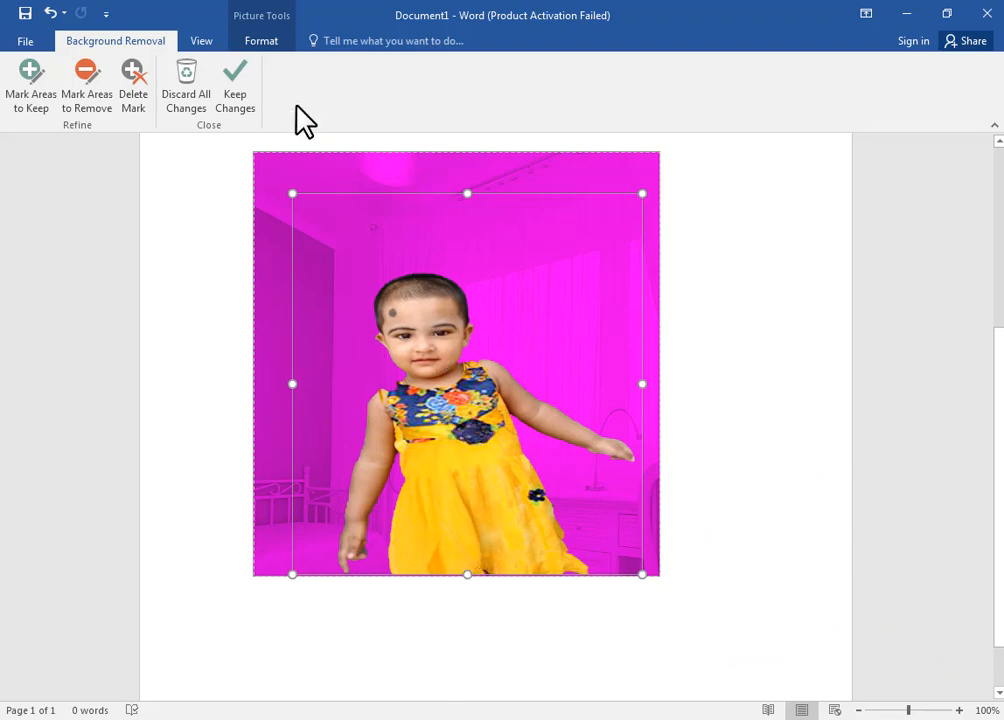
pyautogui.click(240, 110)
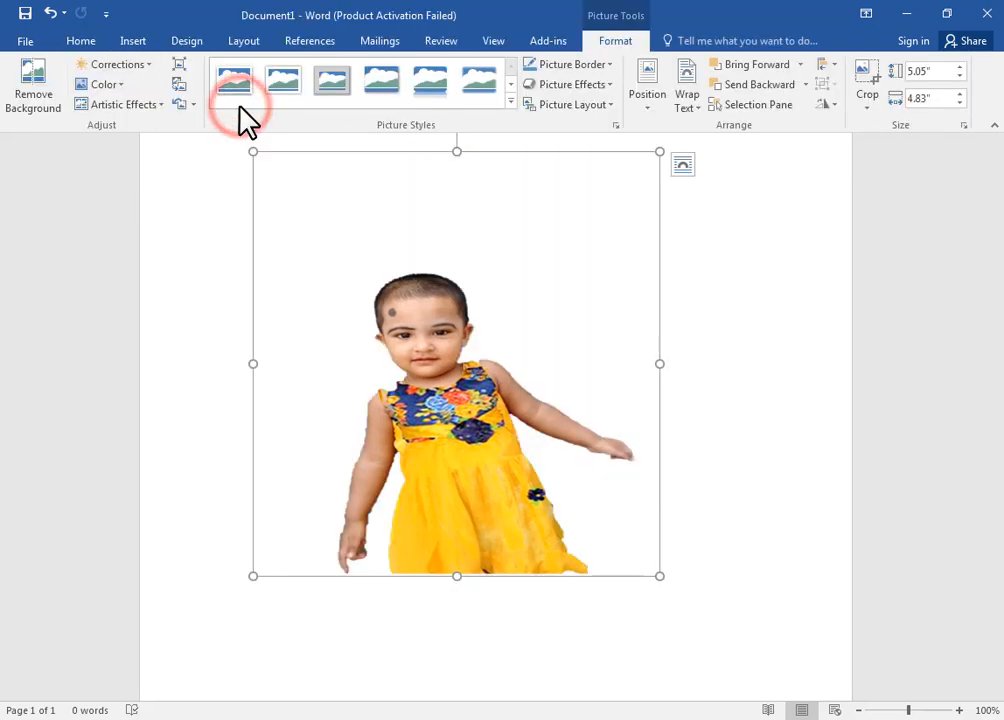
# Step: Delete the child's picture and insert the photo of the woman in a red headscarf from the Downloads folder
pyautogui.click(551, 511)
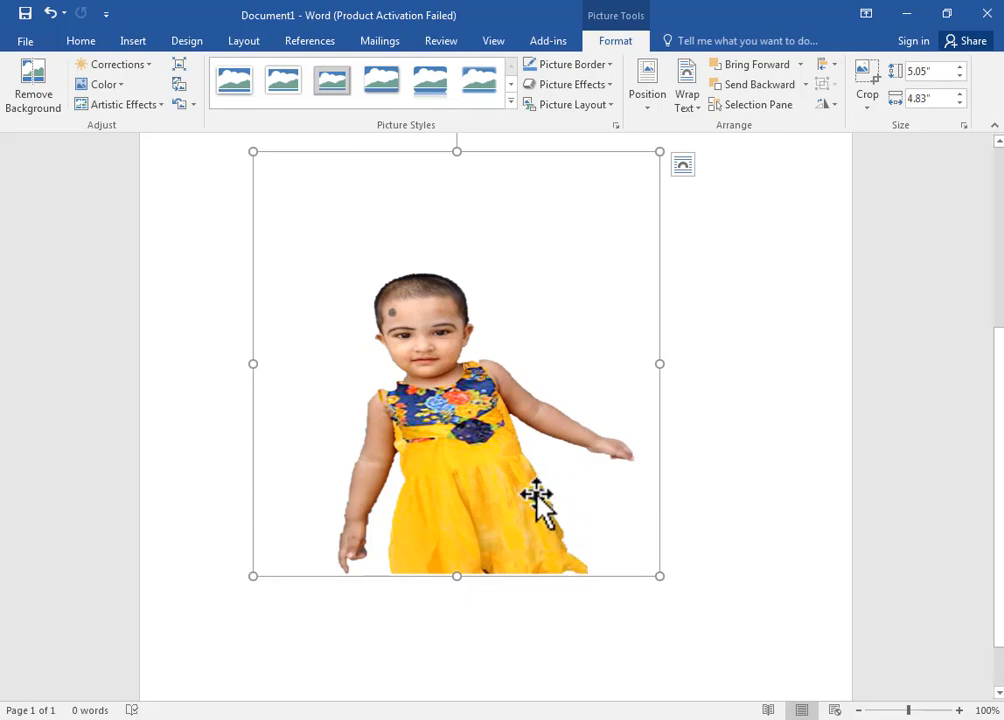
pyautogui.press('Delete')
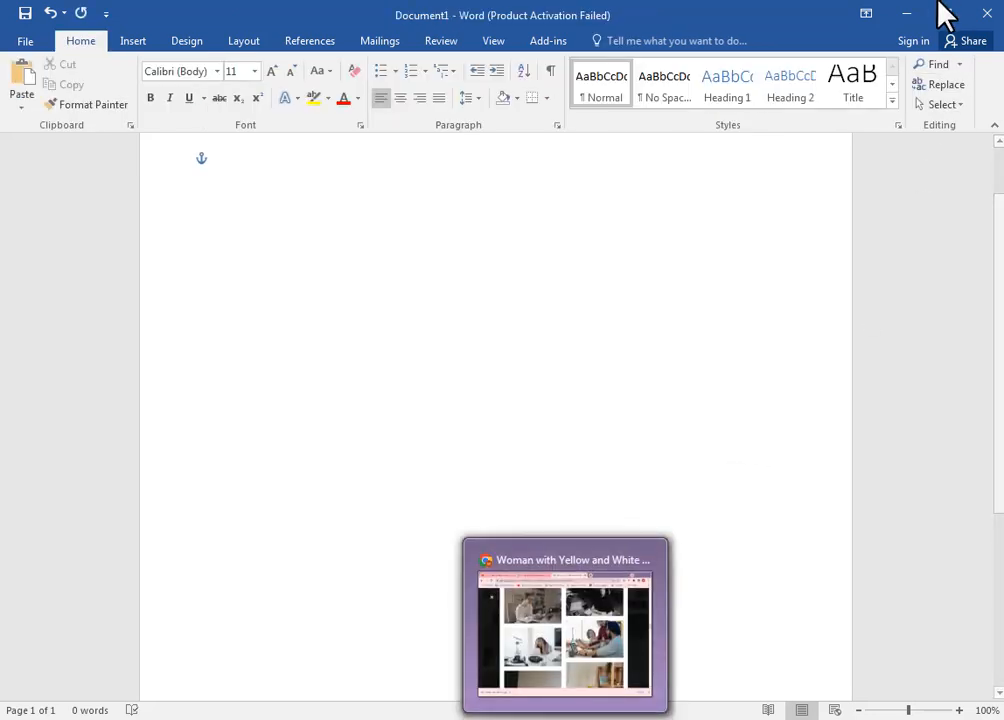
pyautogui.click(906, 14)
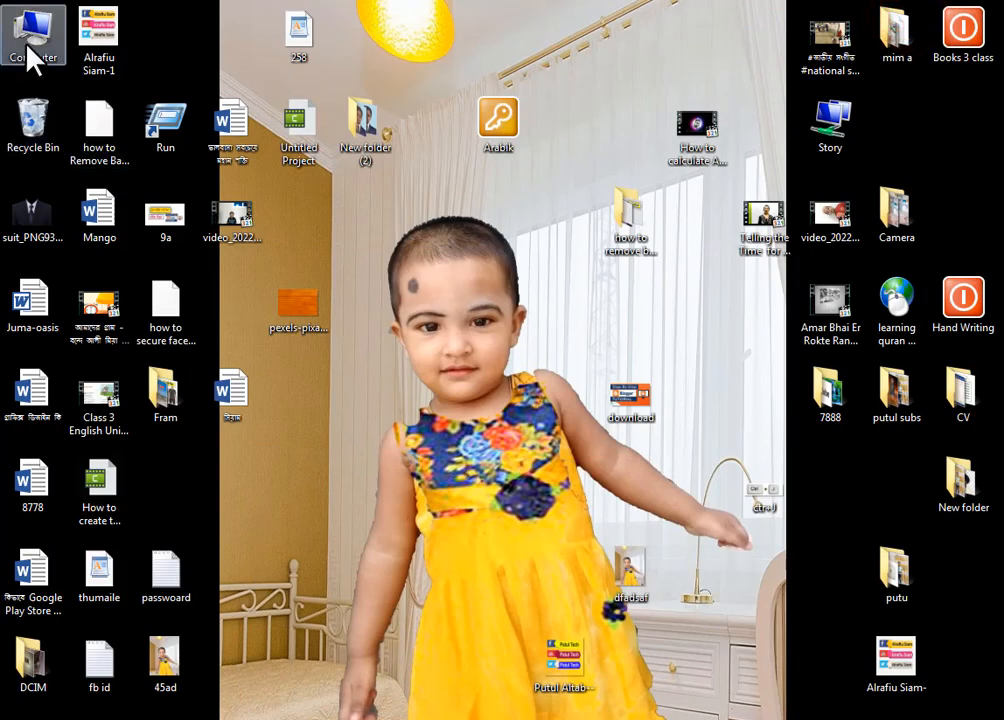
pyautogui.doubleClick(30, 50)
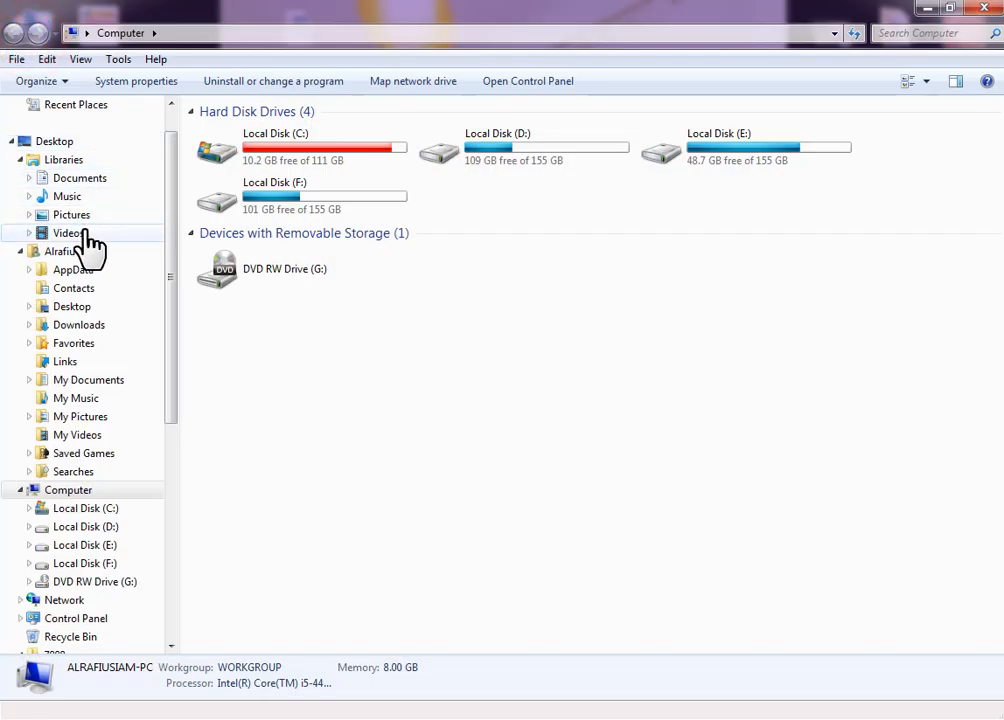
pyautogui.click(78, 325)
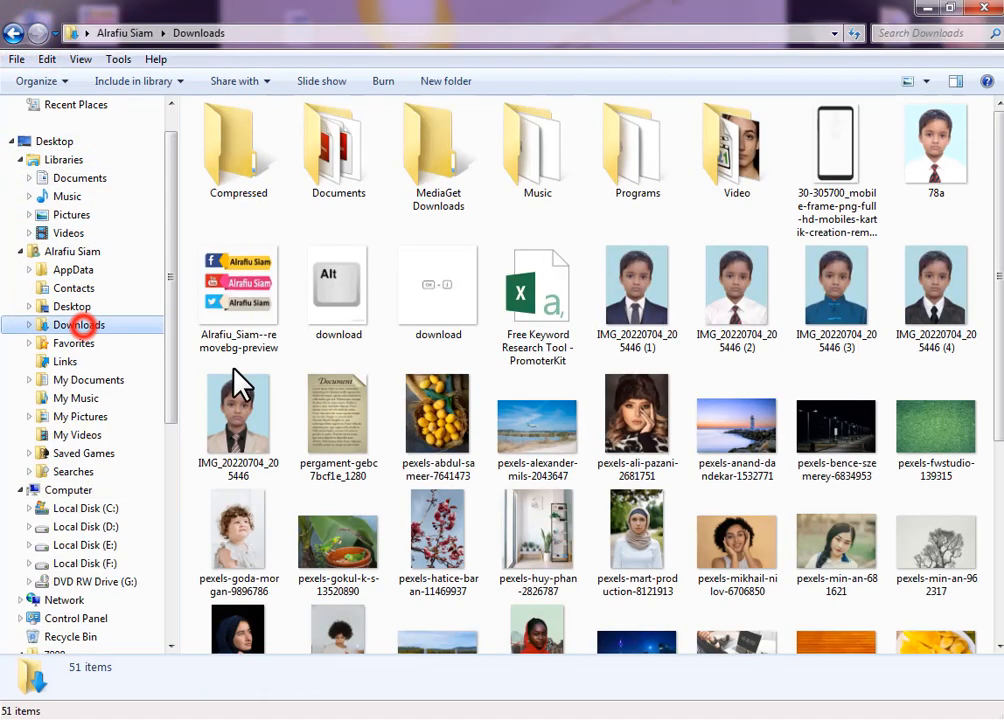
pyautogui.scroll(-2, 598, 526)
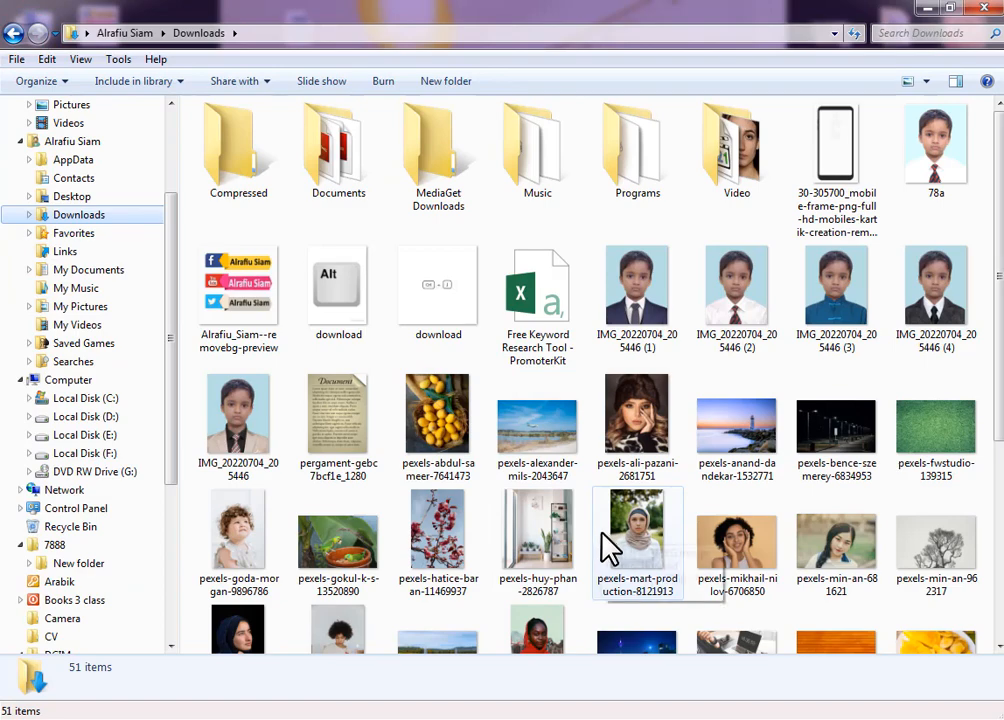
pyautogui.moveTo(537, 635); pyautogui.dragTo(473, 531)
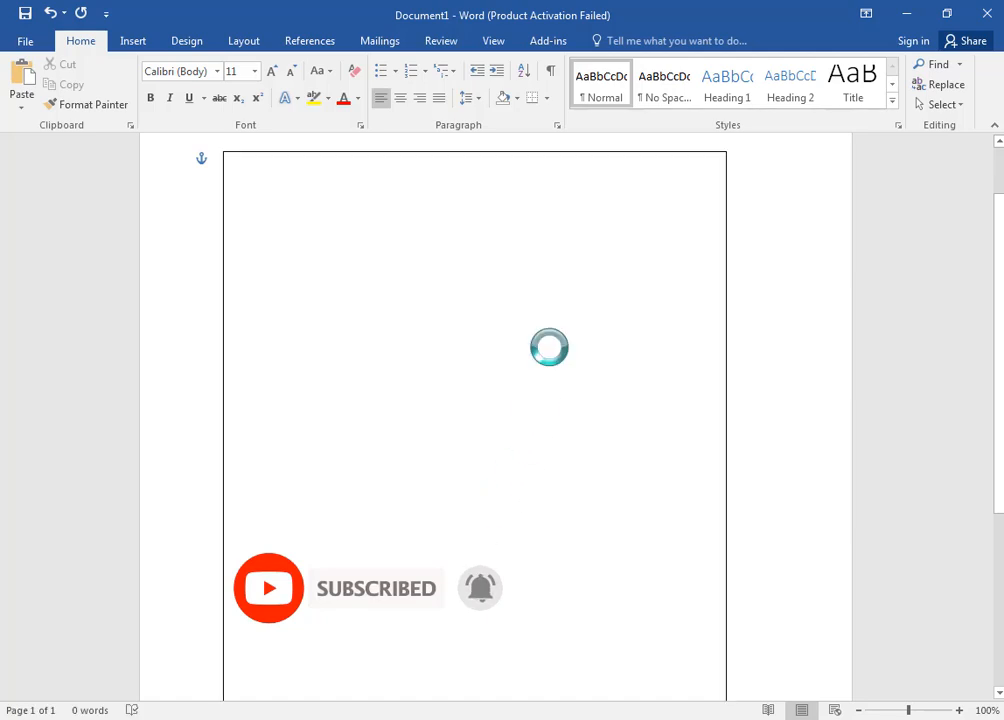
pyautogui.scroll(-5, 647, 391)
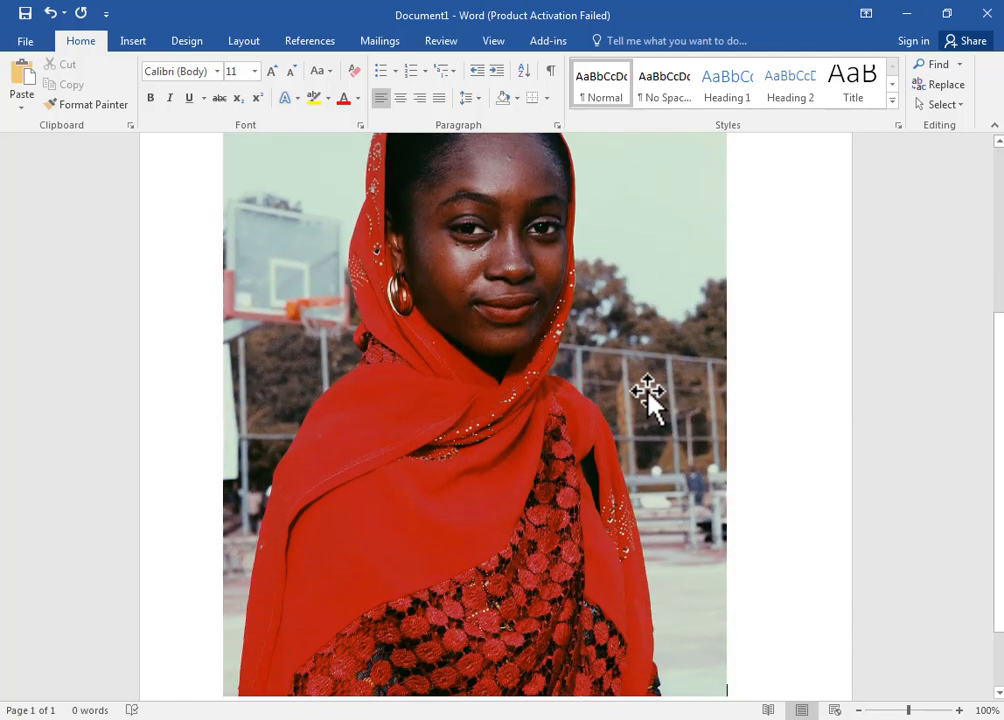
pyautogui.scroll(3, 648, 392)
pyautogui.scroll(4, 647, 391)
# Step: Resize the woman's photo to about 4.94" high by 7.56" wide
pyautogui.click(439, 320)
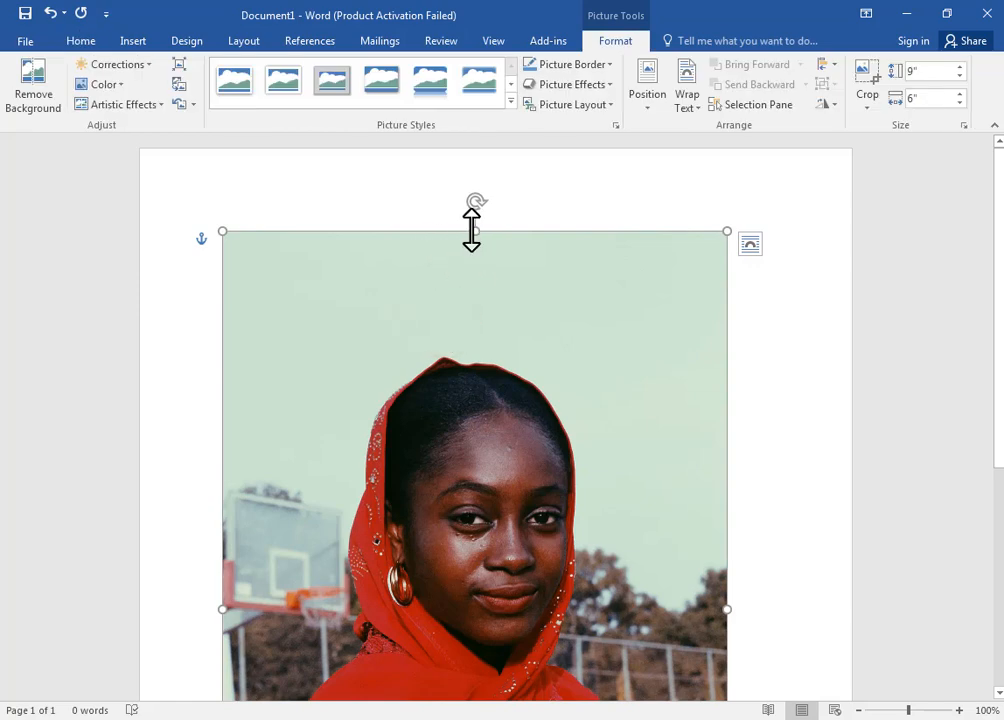
pyautogui.moveTo(475, 231); pyautogui.dragTo(484, 440)
pyautogui.moveTo(497, 556); pyautogui.dragTo(520, 440)
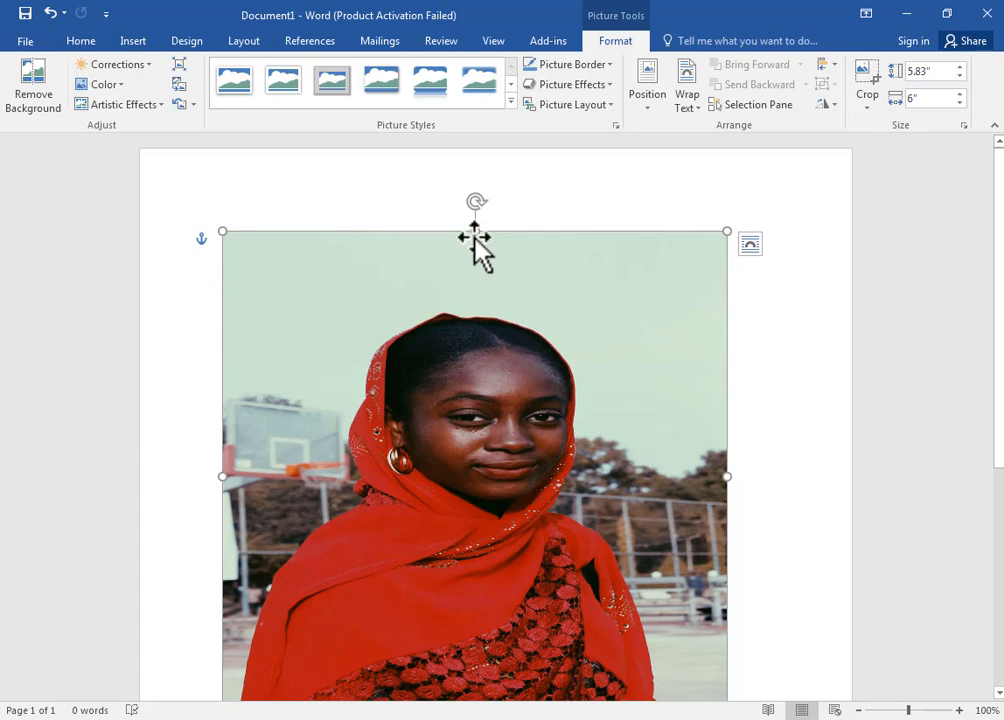
pyautogui.moveTo(475, 231); pyautogui.dragTo(482, 387)
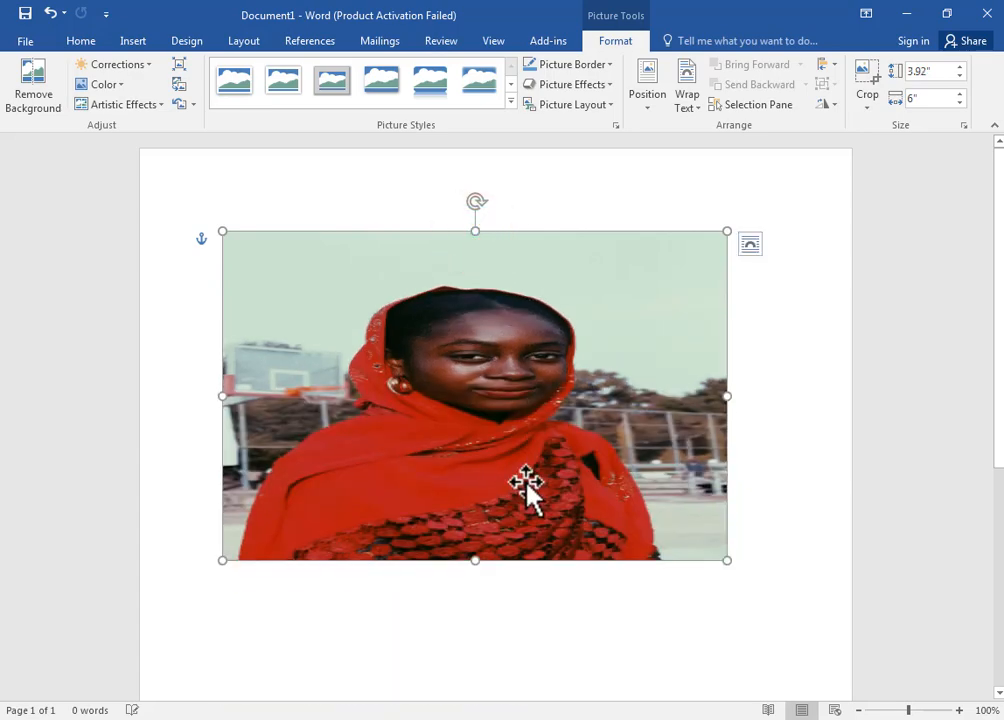
pyautogui.moveTo(726, 561); pyautogui.dragTo(578, 650)
pyautogui.moveTo(722, 458); pyautogui.dragTo(680, 440)
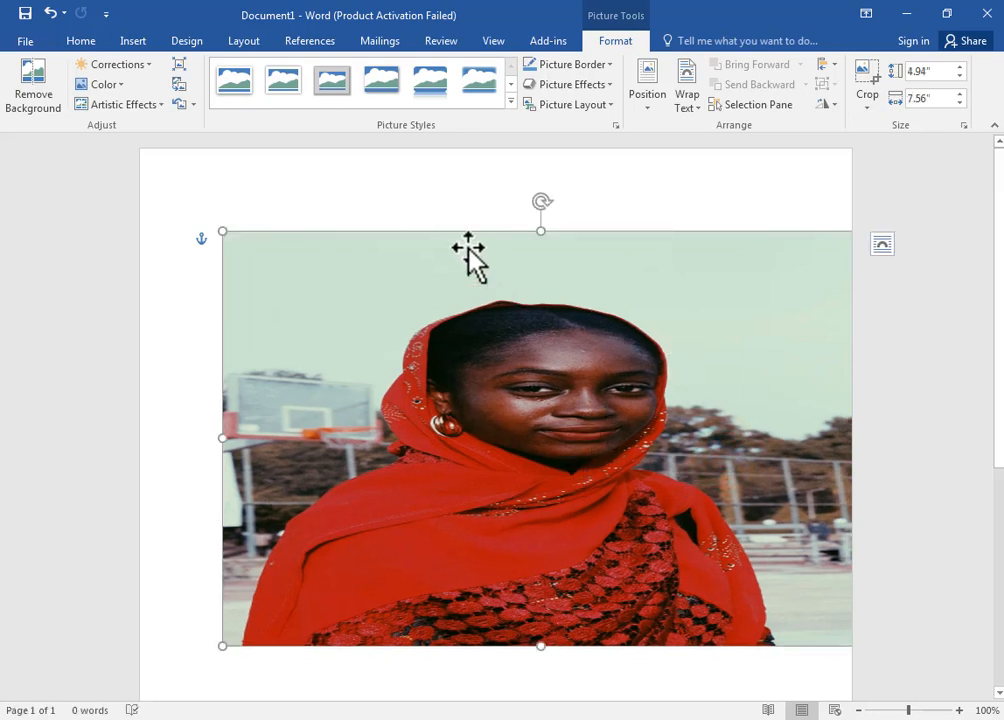
# Step: Set the woman's photo to Square text wrapping and narrow it to about 5.7" wide
pyautogui.rightClick(455, 295)
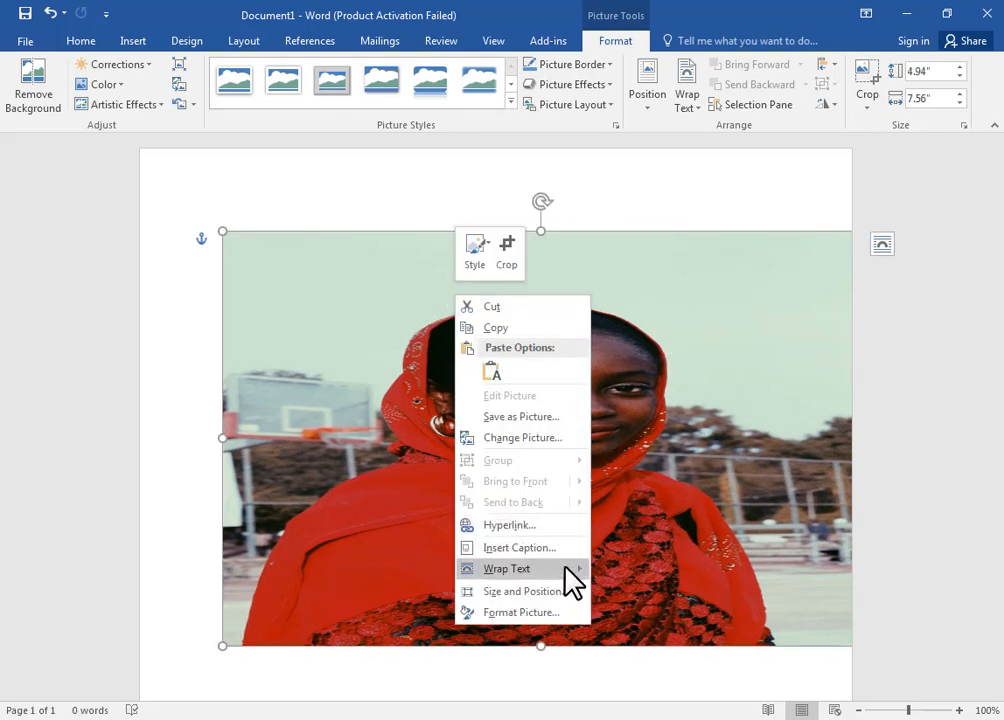
pyautogui.moveTo(563, 567)
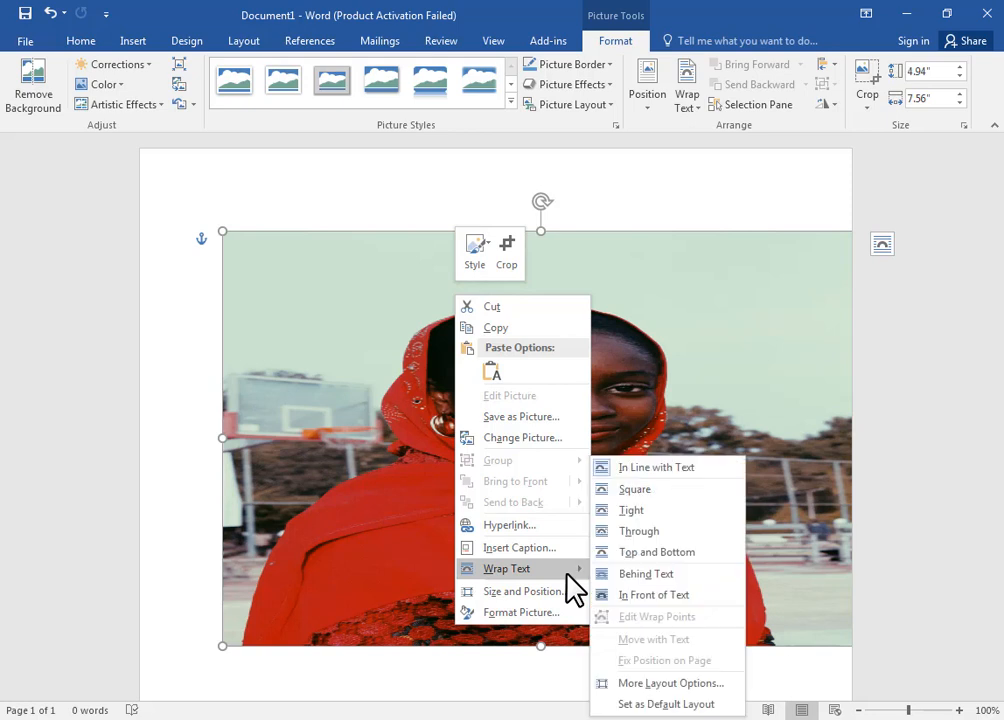
pyautogui.click(654, 488)
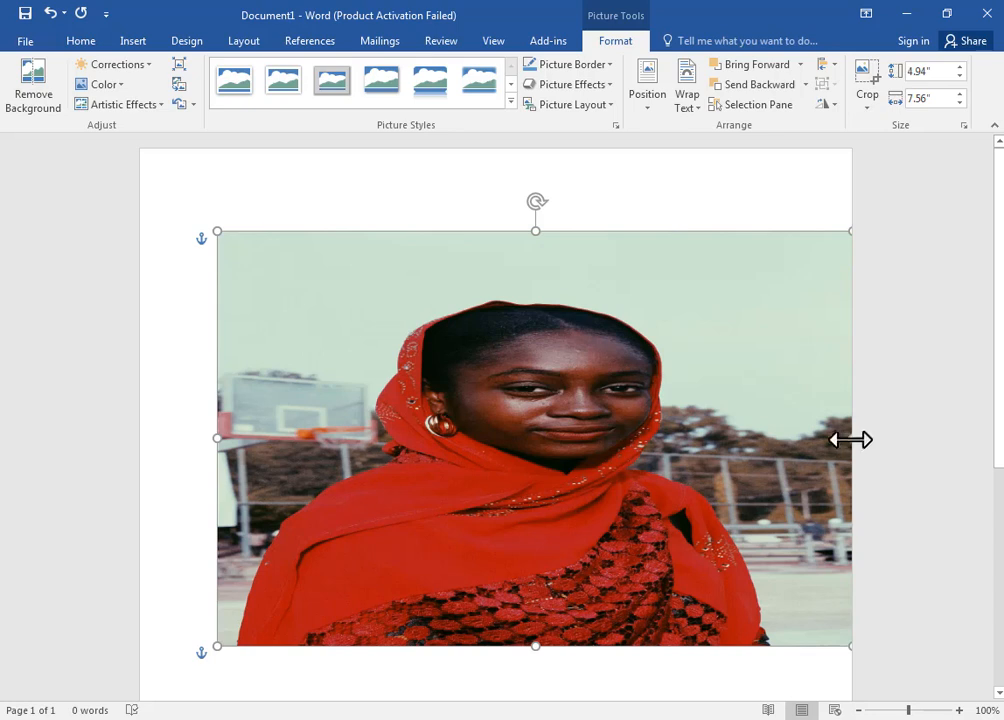
pyautogui.moveTo(822, 437); pyautogui.dragTo(697, 437)
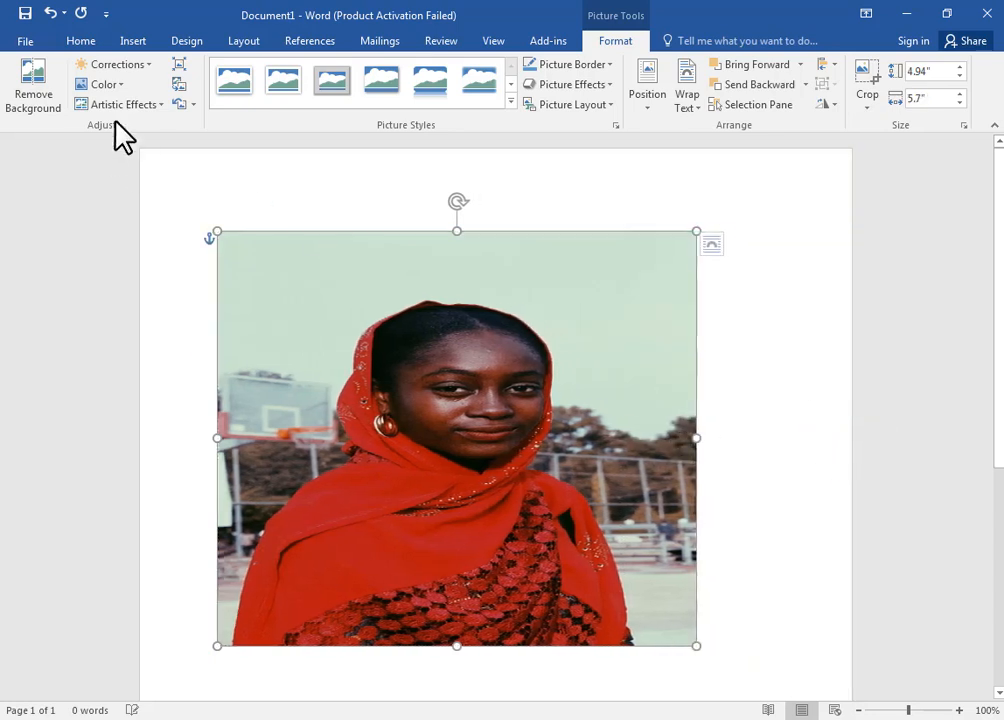
# Step: Start removing the background of the woman's photo, extending the selection area down to the photo's lower edge and left past her sleeve
pyautogui.click(41, 88)
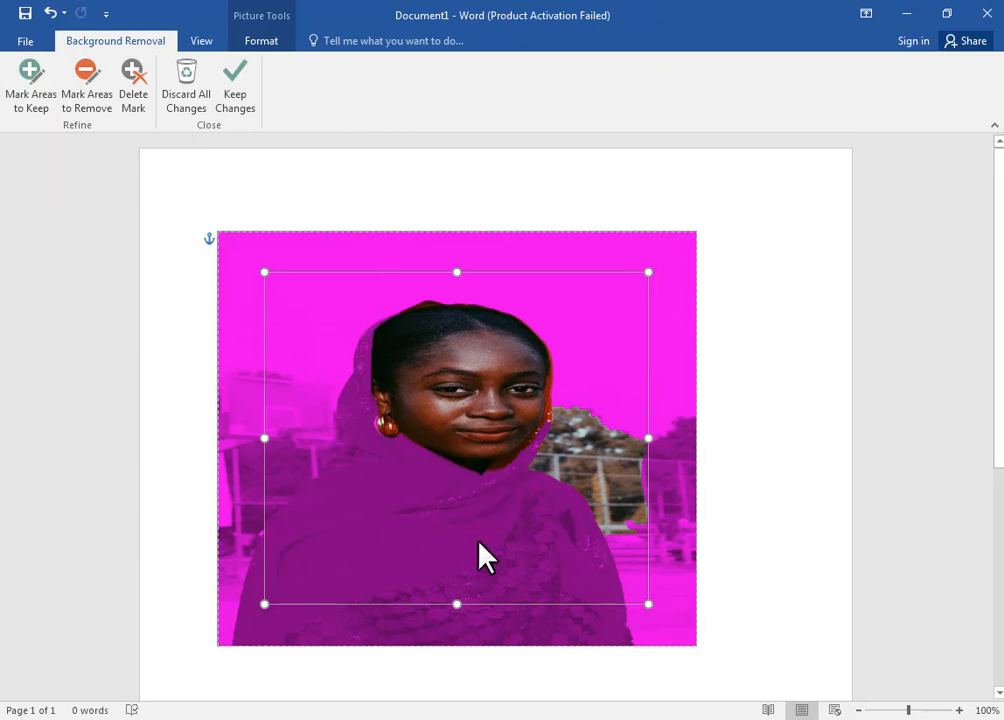
pyautogui.moveTo(457, 605); pyautogui.dragTo(453, 645)
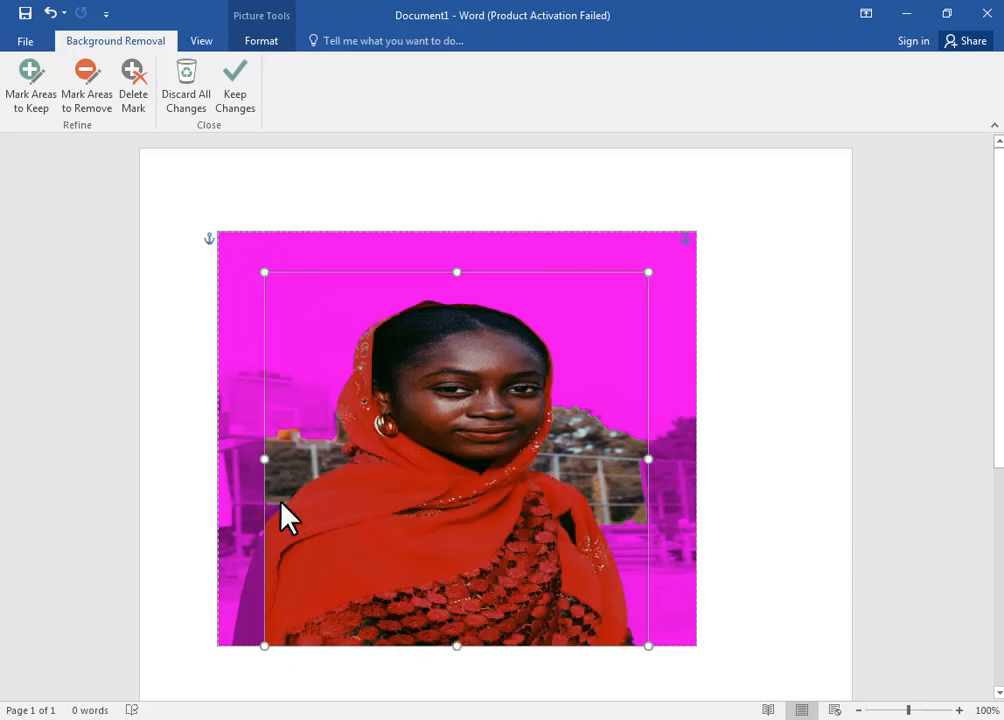
pyautogui.moveTo(264, 463); pyautogui.dragTo(232, 469)
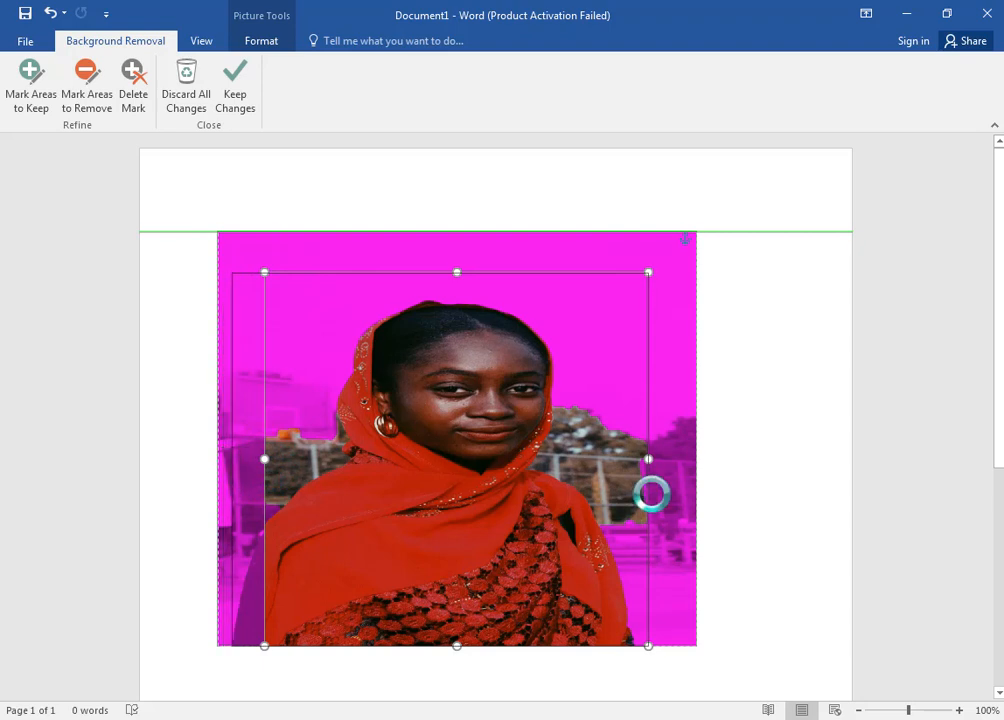
# Step: Try narrowing the selection area's right side to the woman's sleeve and keeping the changes, and undo the attempt
pyautogui.moveTo(648, 459); pyautogui.dragTo(626, 462)
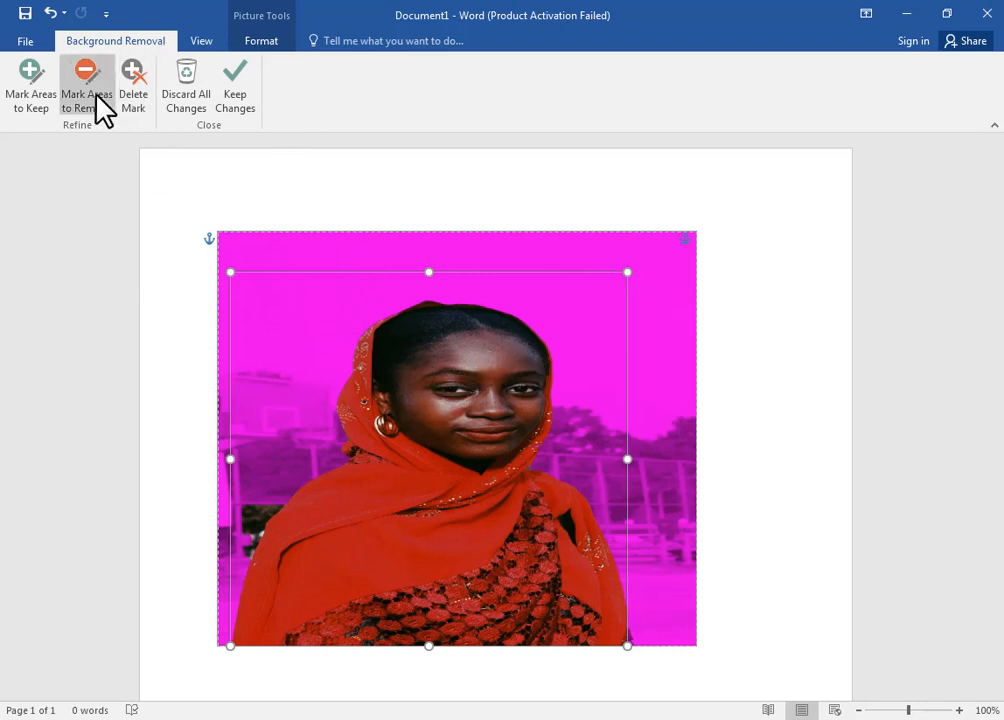
pyautogui.click(230, 96)
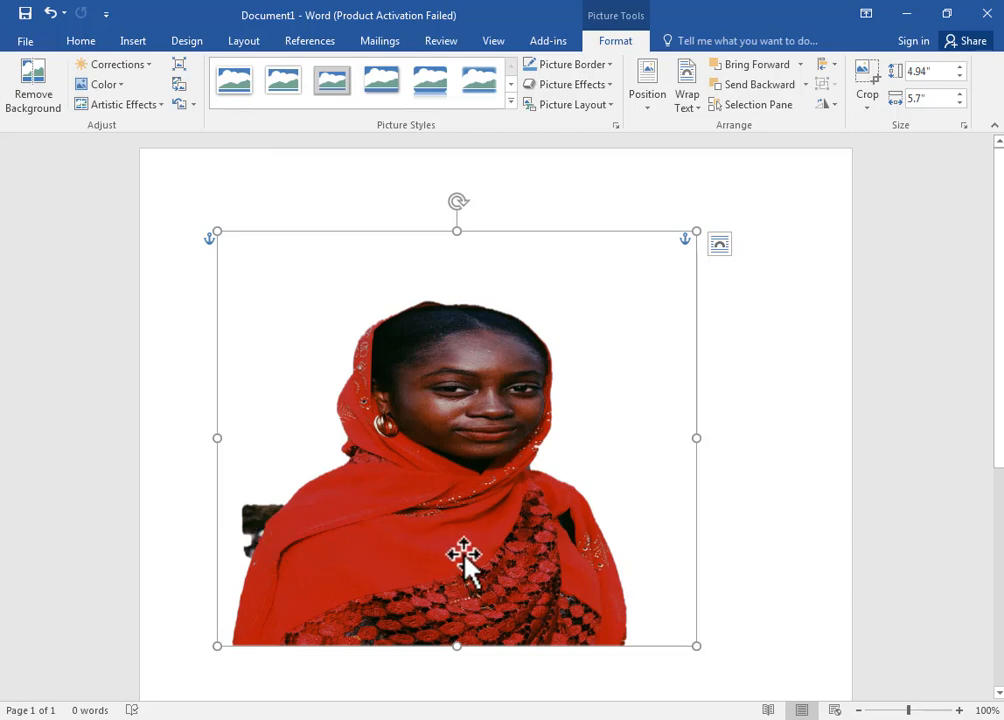
pyautogui.hotkey('ctrl', 'z')
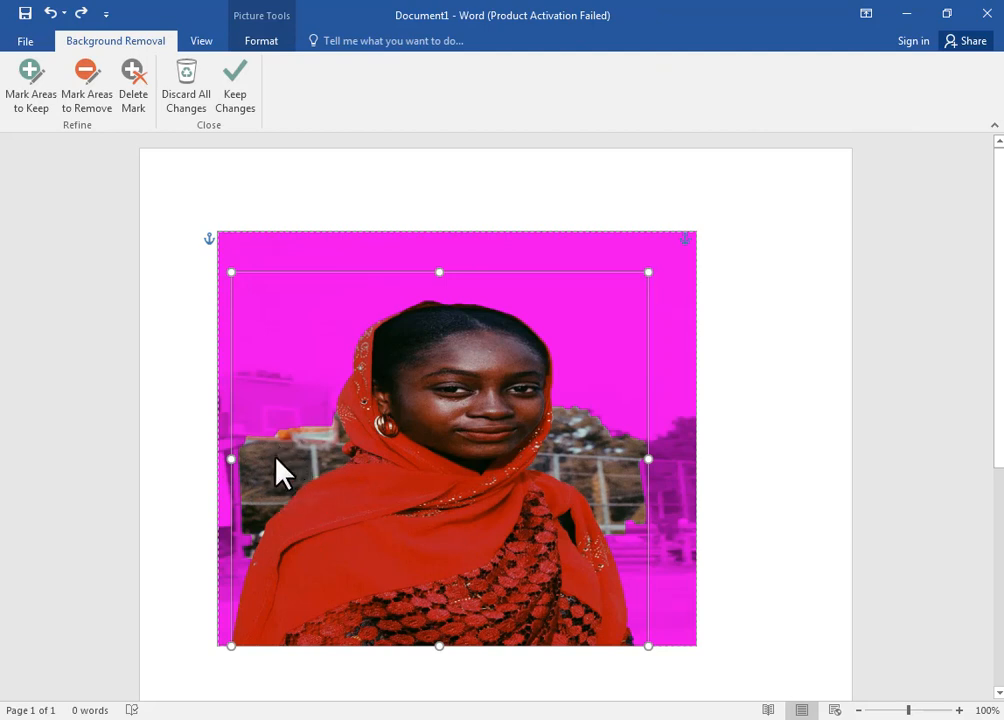
# Step: Mark the background left of the woman for removal with a diagonal line from beside her headscarf down to her sleeve
pyautogui.click(591, 465)
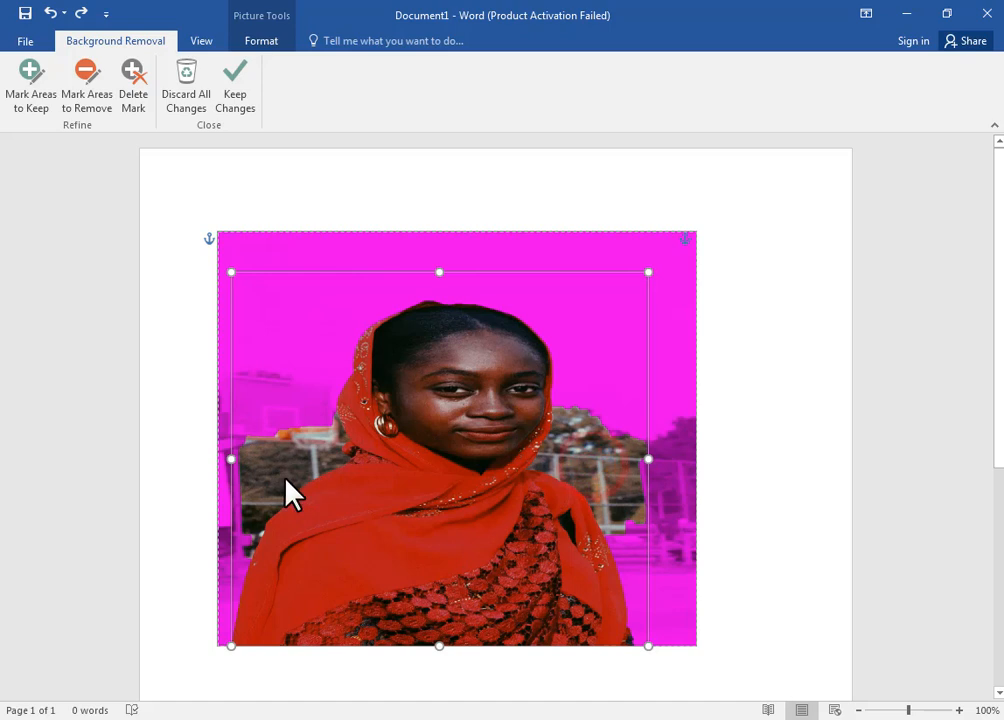
pyautogui.click(97, 105)
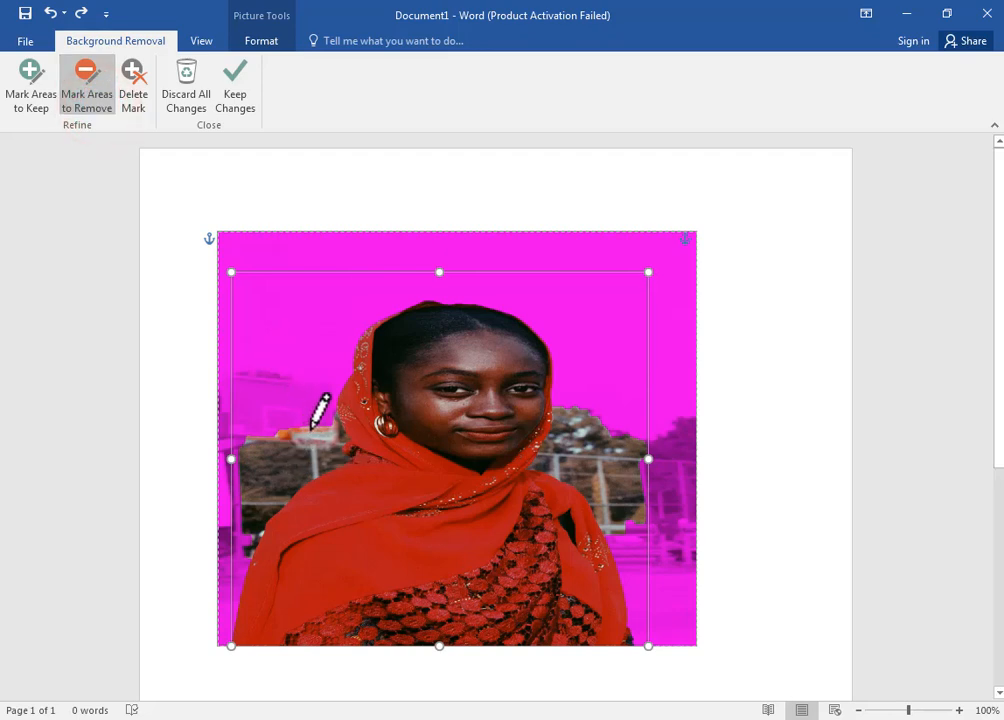
pyautogui.moveTo(318, 418)
pyautogui.mouseDown()
pyautogui.moveTo(236, 538)
pyautogui.moveTo(242, 511)
pyautogui.mouseUp()
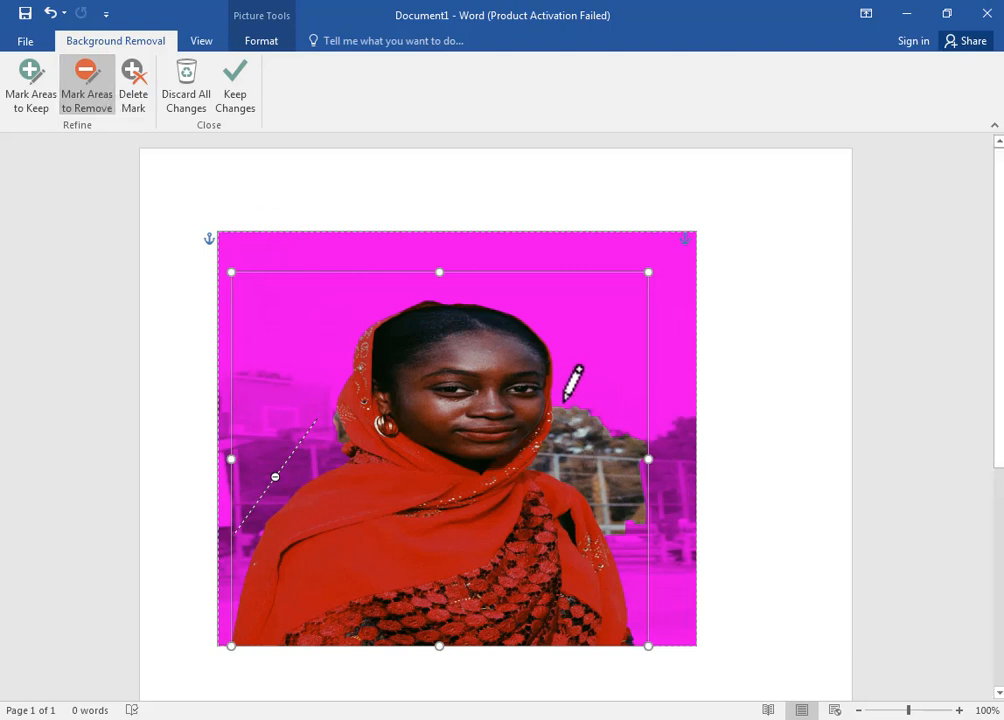
# Step: Mark the trees and fence right of the woman and the patch beside her headscarf's left edge for removal, and keep the changes
pyautogui.click(98, 87)
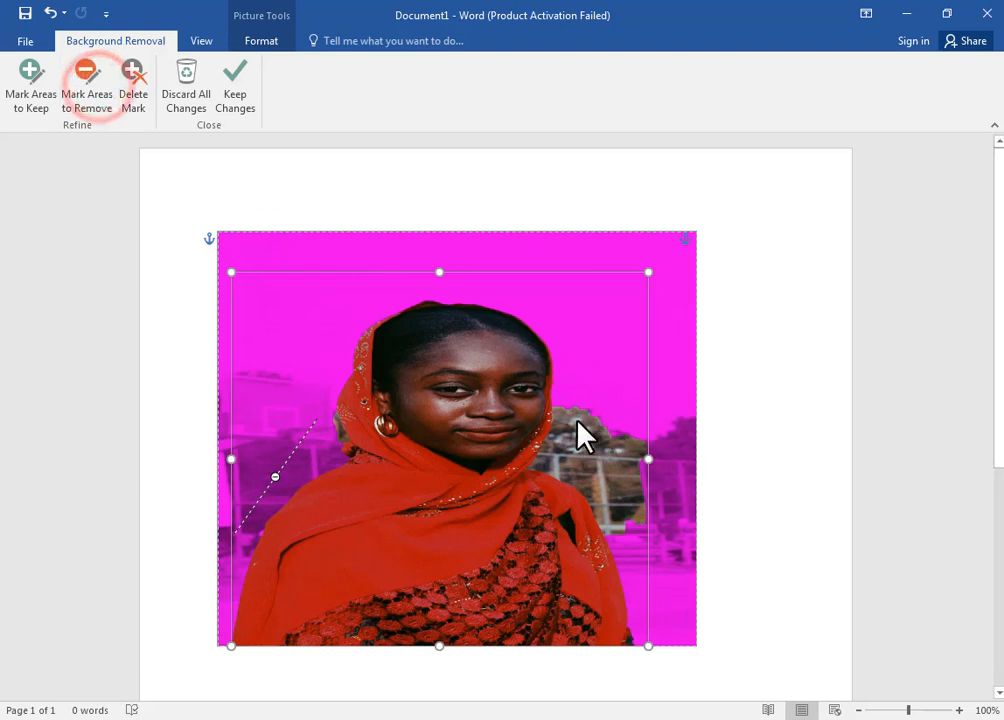
pyautogui.click(97, 81)
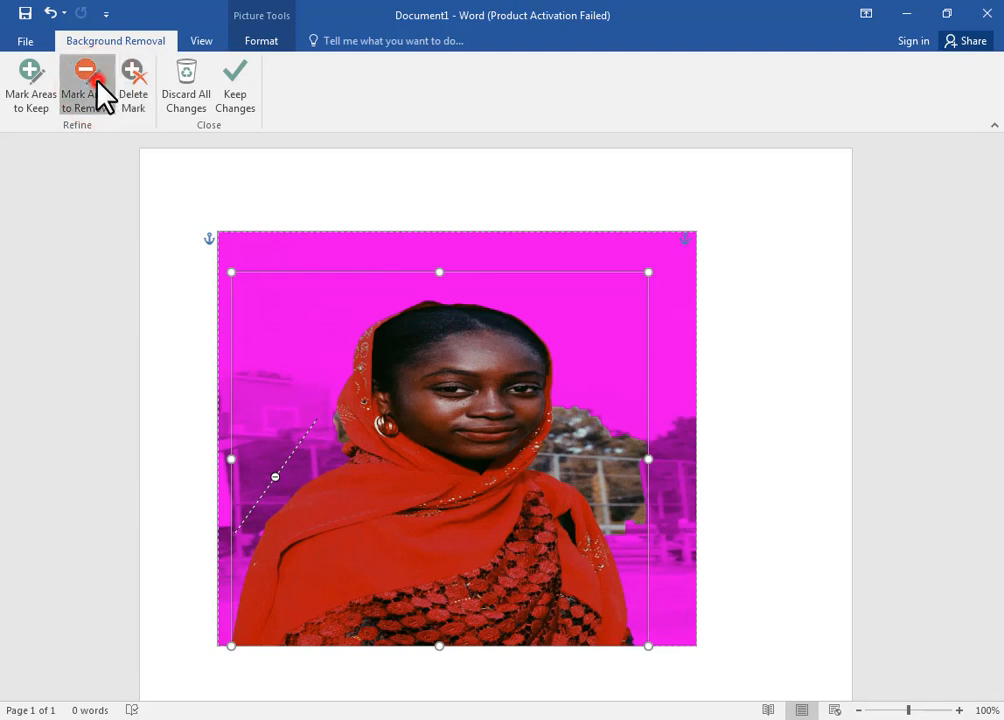
pyautogui.click(564, 392)
pyautogui.moveTo(566, 405); pyautogui.dragTo(615, 538)
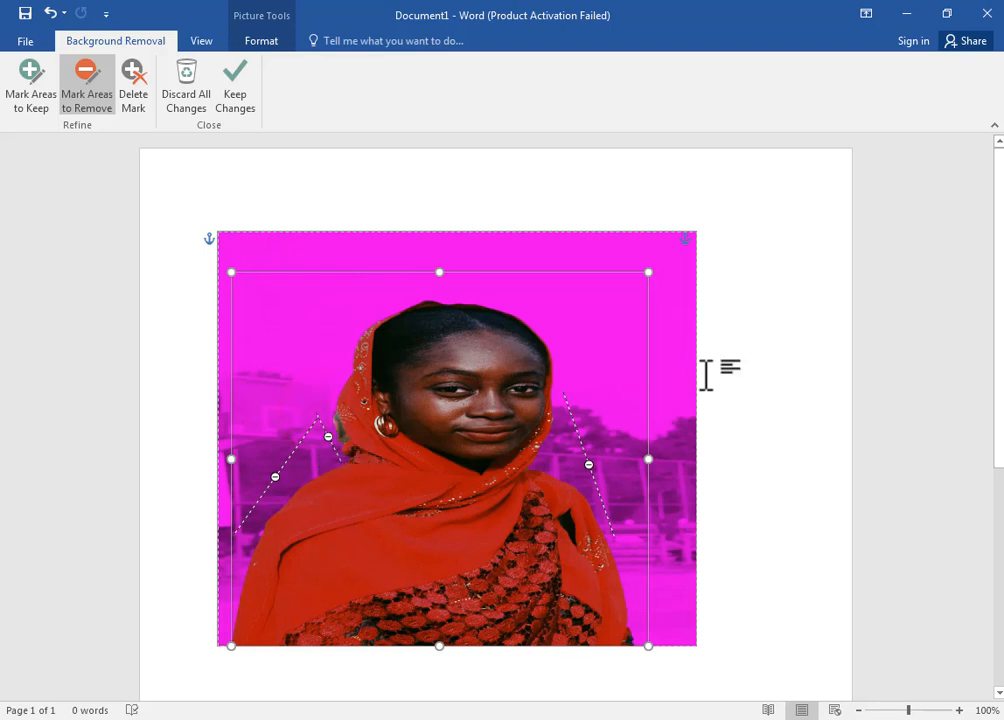
pyautogui.click(240, 108)
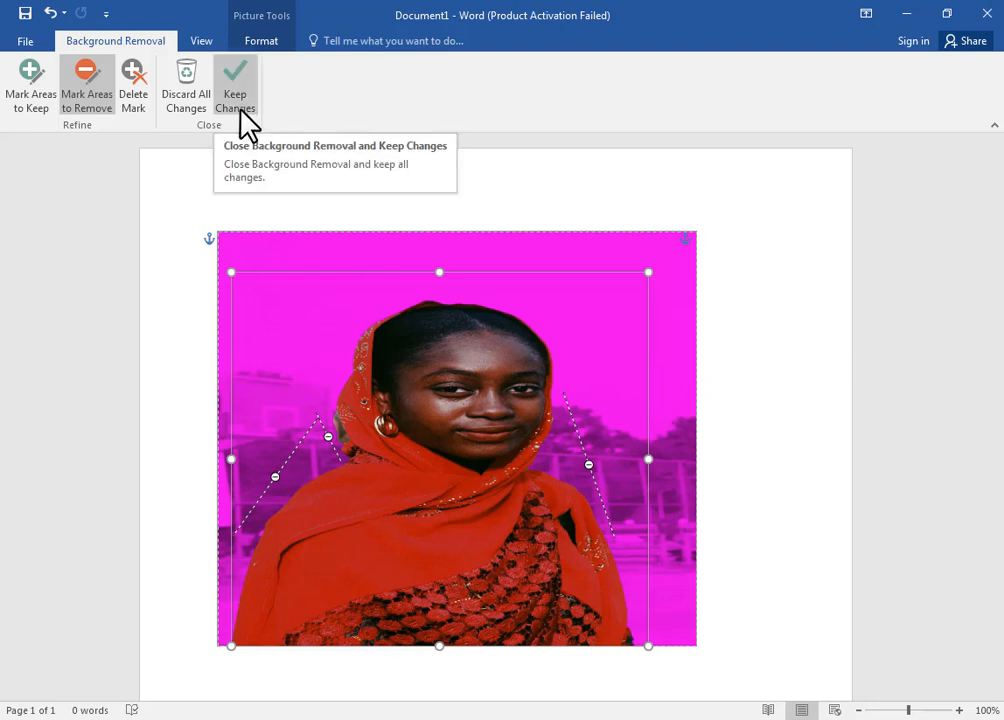
pyautogui.click(241, 112)
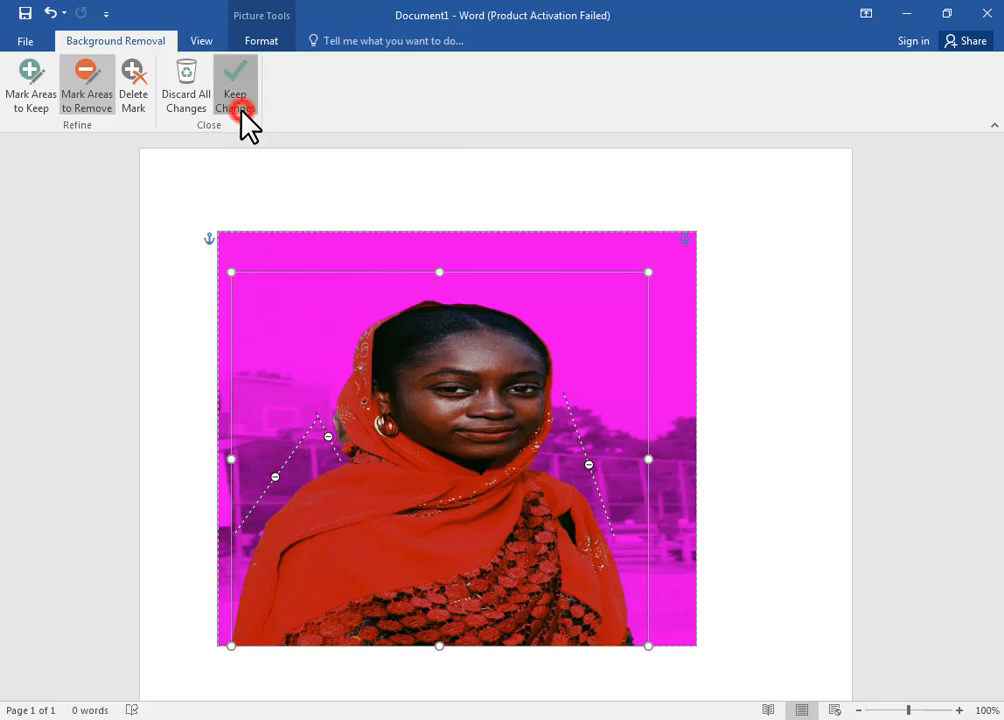